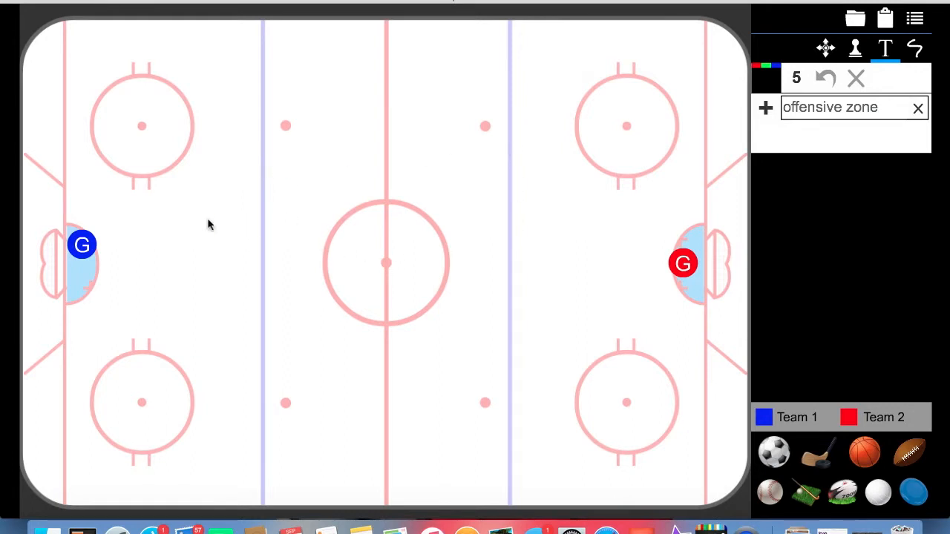
{"action": "left_click", "coordinate": [88, 247]}
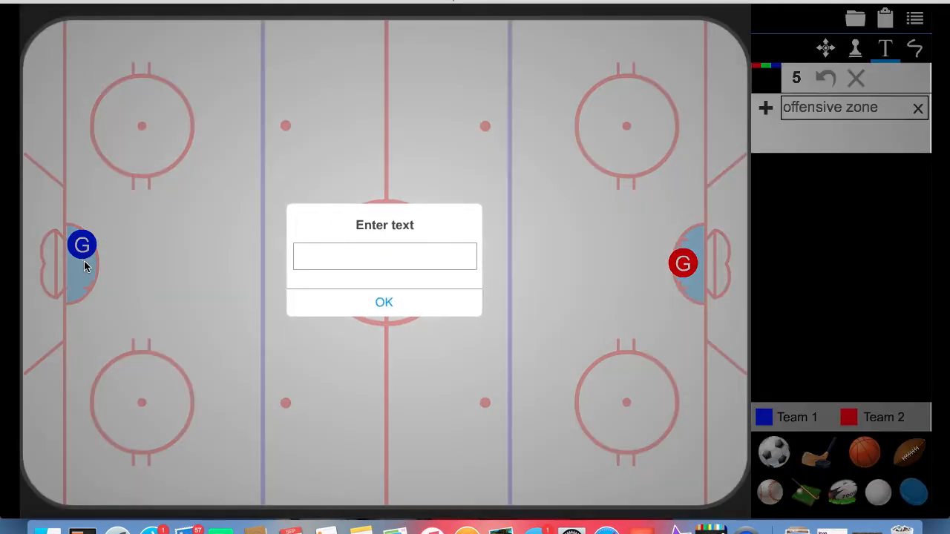
{"action": "left_click", "coordinate": [383, 303]}
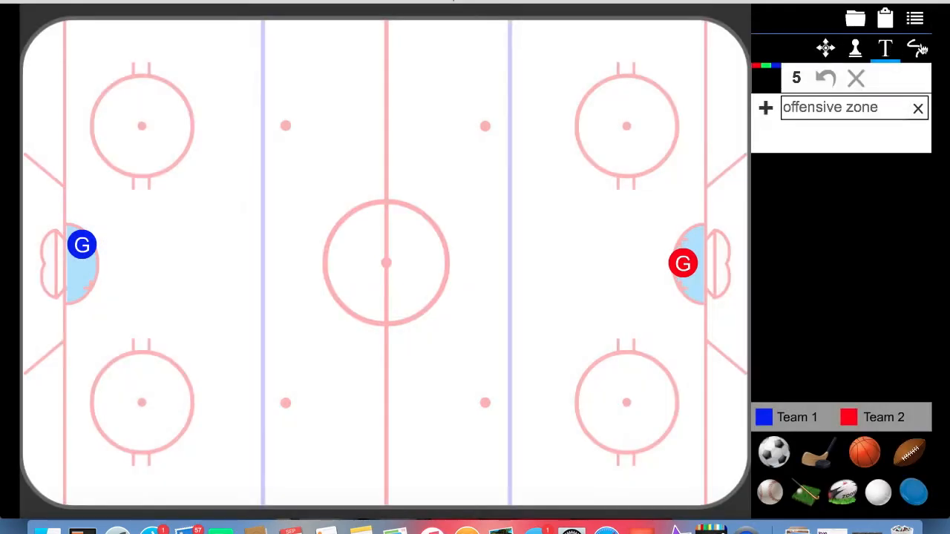
{"action": "left_click", "coordinate": [919, 49]}
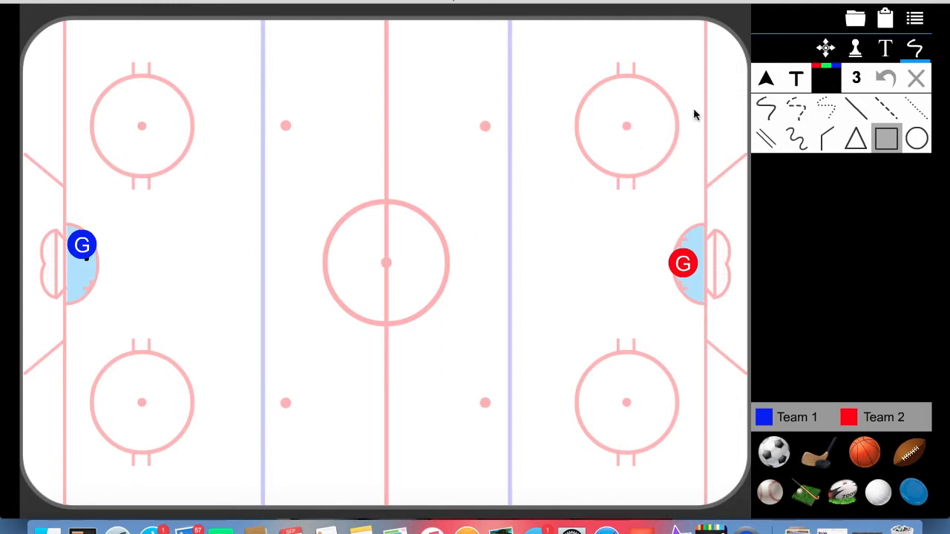
- Centre the blue goalie in the left crease and move the red goalie deeper into the right crease
{"action": "left_click", "coordinate": [855, 49]}
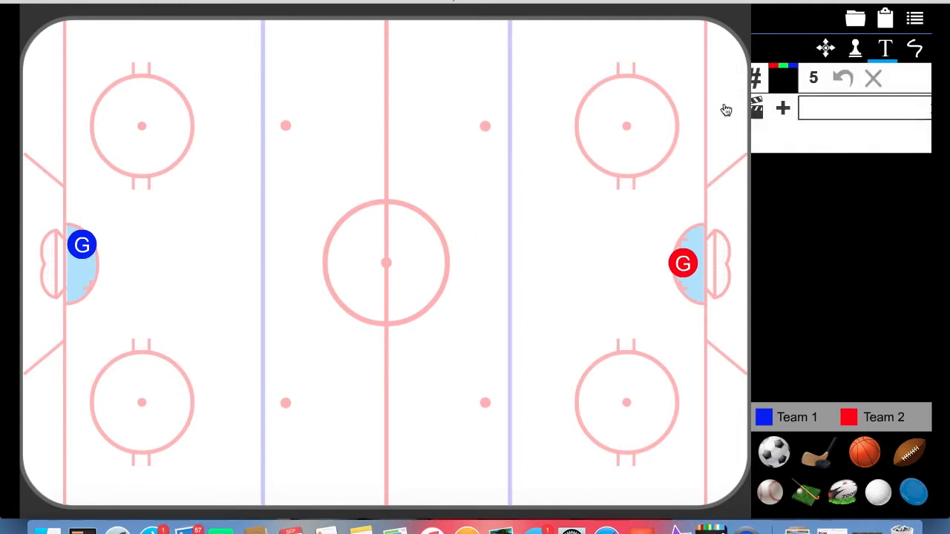
{"action": "left_click_drag", "start_coordinate": [81, 246], "coordinate": [82, 261]}
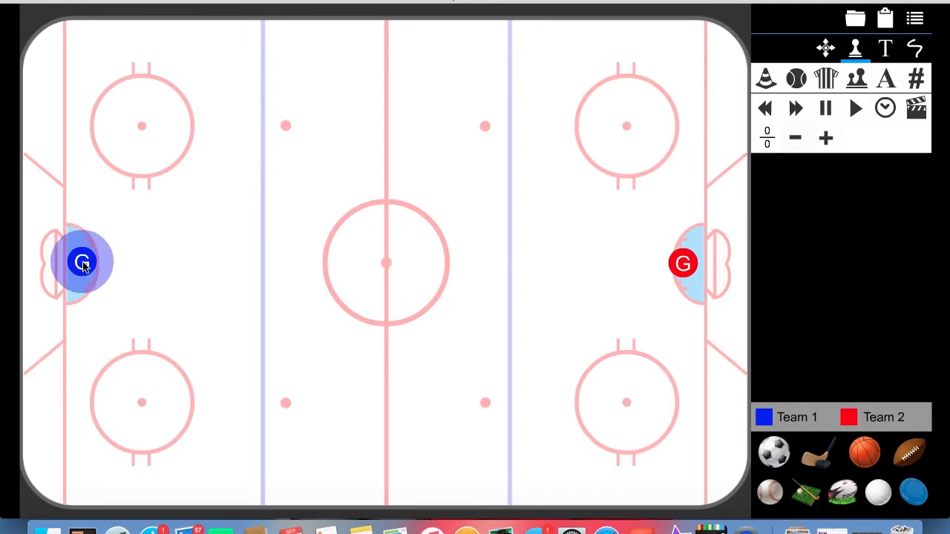
{"action": "left_click_drag", "start_coordinate": [676, 270], "coordinate": [682, 271]}
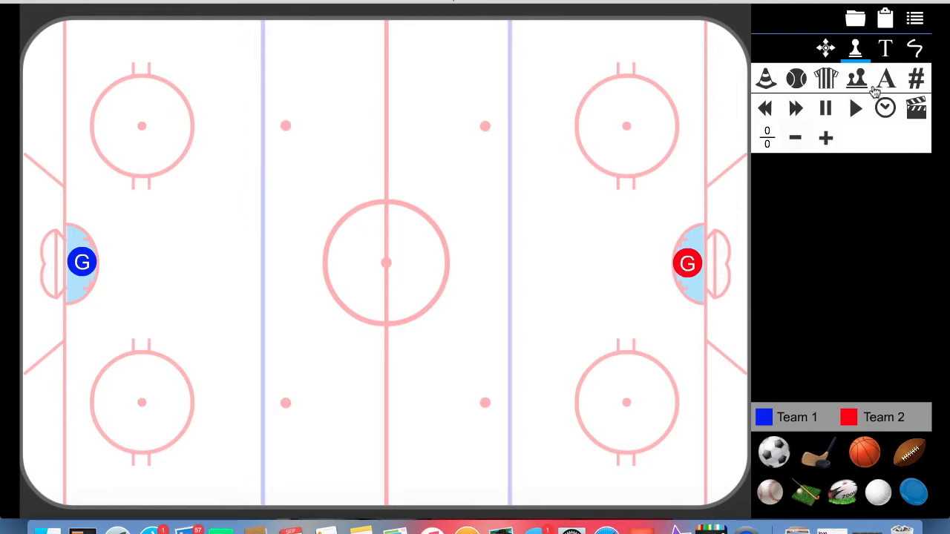
- Add one puck and set the players per team so each side has a goalie and two defenders
{"action": "left_click", "coordinate": [808, 85]}
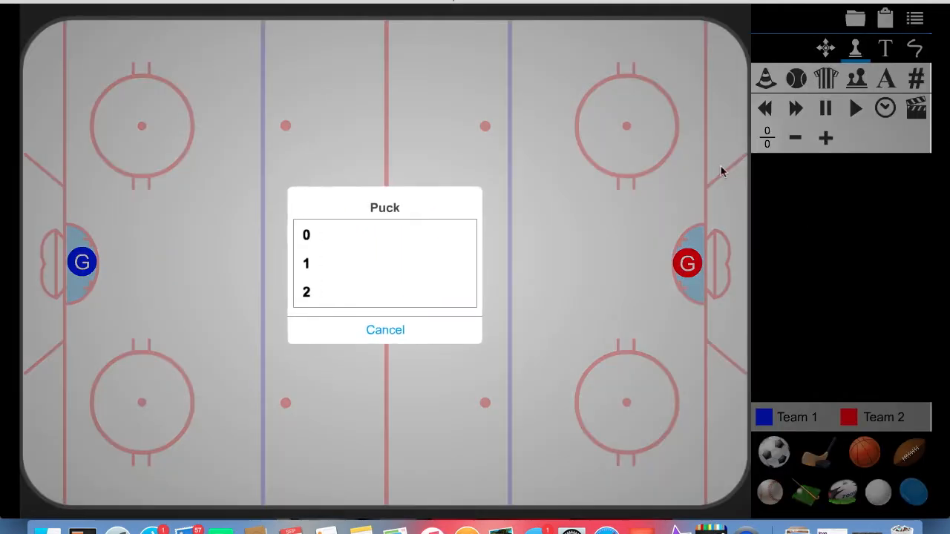
{"action": "left_click", "coordinate": [300, 267]}
{"action": "left_click", "coordinate": [919, 78]}
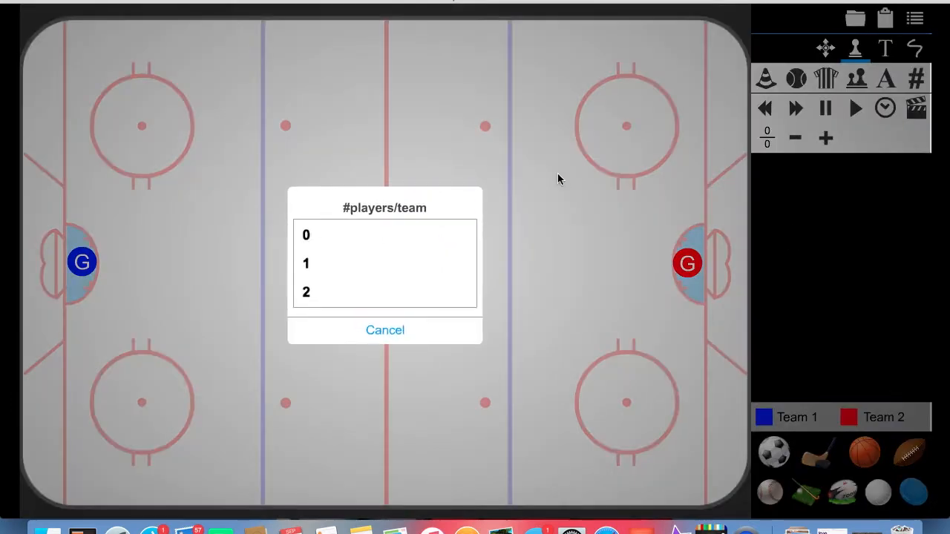
{"action": "left_click", "coordinate": [302, 292]}
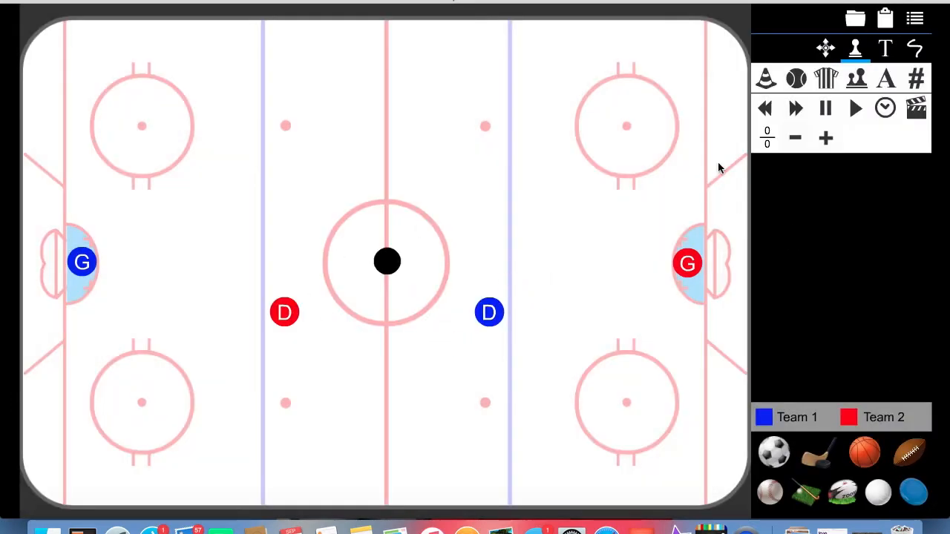
{"action": "left_click", "coordinate": [915, 79]}
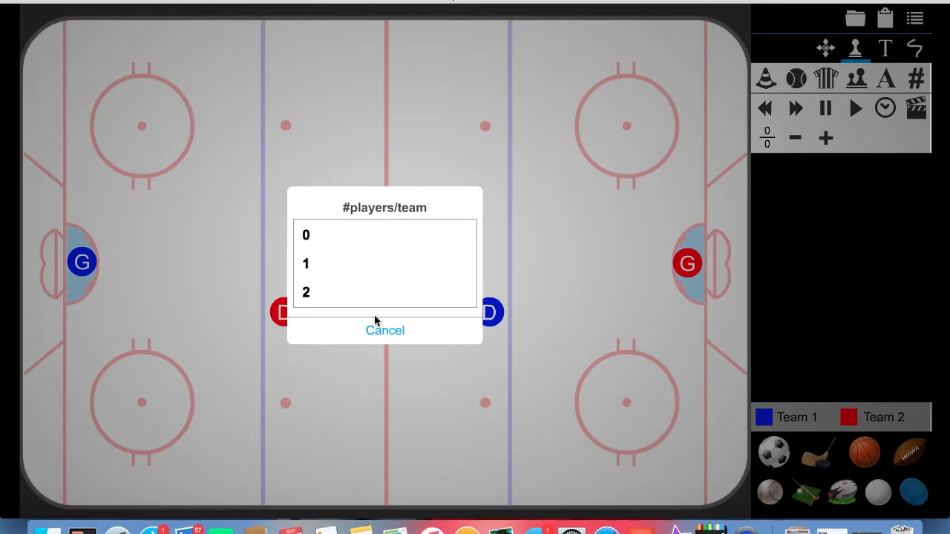
{"action": "scroll", "coordinate": [341, 276], "scroll_direction": "down", "scroll_amount": 1}
{"action": "left_click", "coordinate": [302, 300]}
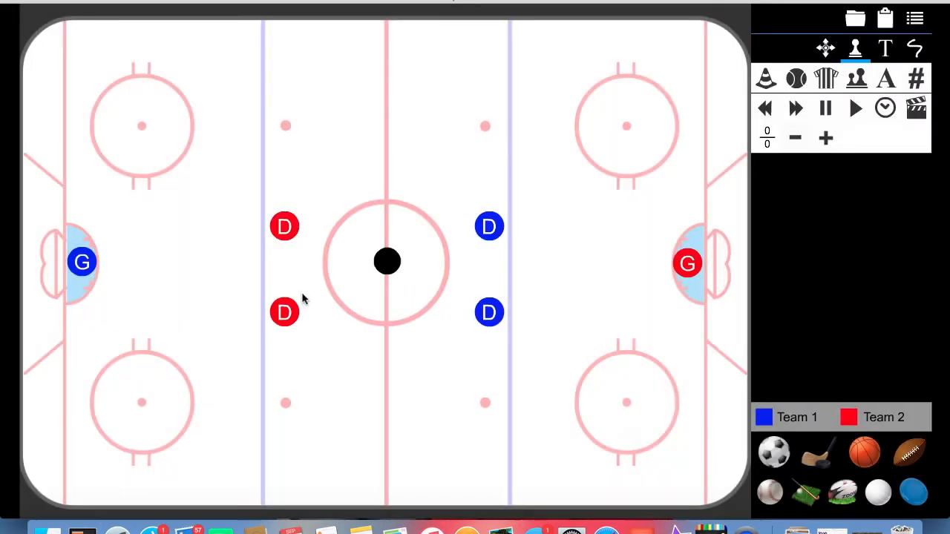
- Arrange the blue goalie and defenders in the right end zone, the red ones in the left, with the puck just outside the right blue line
{"action": "left_click_drag", "start_coordinate": [489, 226], "coordinate": [568, 200]}
{"action": "mouse_move", "coordinate": [696, 278]}
{"action": "left_mouse_down"}
{"action": "mouse_move", "coordinate": [83, 288]}
{"action": "mouse_move", "coordinate": [94, 275]}
{"action": "mouse_move", "coordinate": [651, 259]}
{"action": "mouse_move", "coordinate": [9, 265]}
{"action": "mouse_move", "coordinate": [75, 291]}
{"action": "mouse_move", "coordinate": [541, 264]}
{"action": "mouse_move", "coordinate": [703, 275]}
{"action": "left_mouse_up"}
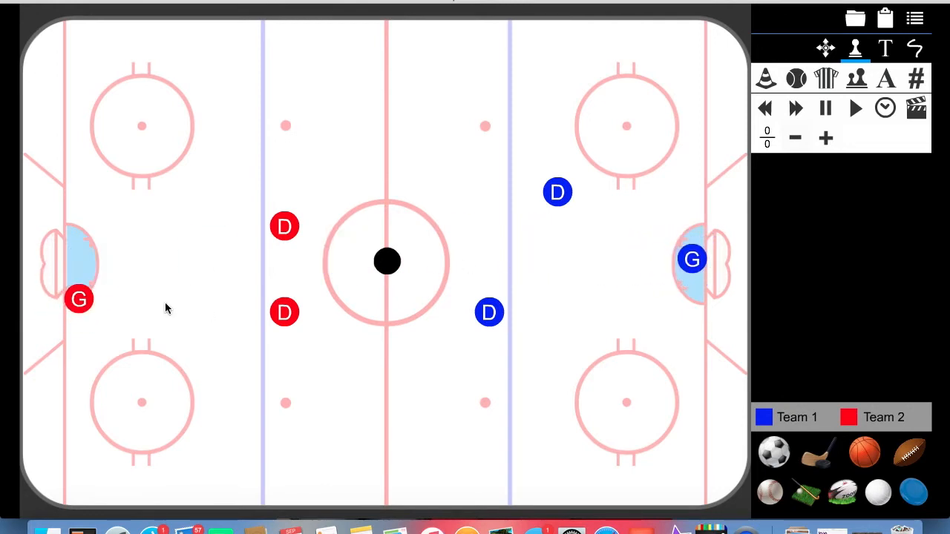
{"action": "left_click_drag", "start_coordinate": [83, 297], "coordinate": [78, 267]}
{"action": "left_click_drag", "start_coordinate": [501, 309], "coordinate": [573, 307]}
{"action": "left_click_drag", "start_coordinate": [387, 261], "coordinate": [451, 195]}
{"action": "left_click_drag", "start_coordinate": [282, 230], "coordinate": [200, 221]}
{"action": "left_click_drag", "start_coordinate": [286, 313], "coordinate": [175, 317]}
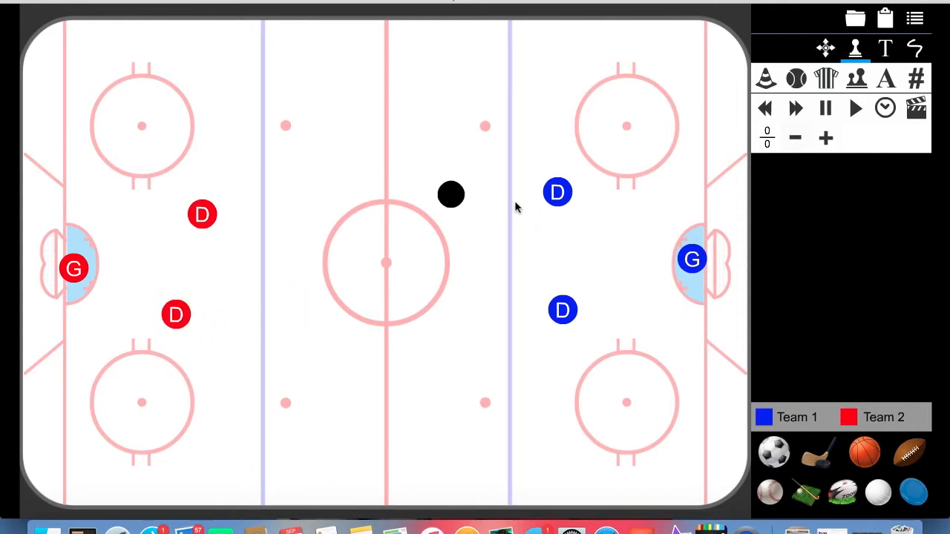
- Advance both blue defenders to just outside the left blue line and carry the puck across that line
{"action": "left_click_drag", "start_coordinate": [456, 199], "coordinate": [286, 162]}
{"action": "left_click_drag", "start_coordinate": [558, 192], "coordinate": [313, 160]}
{"action": "left_click_drag", "start_coordinate": [562, 316], "coordinate": [279, 307]}
{"action": "left_click_drag", "start_coordinate": [285, 165], "coordinate": [253, 160]}
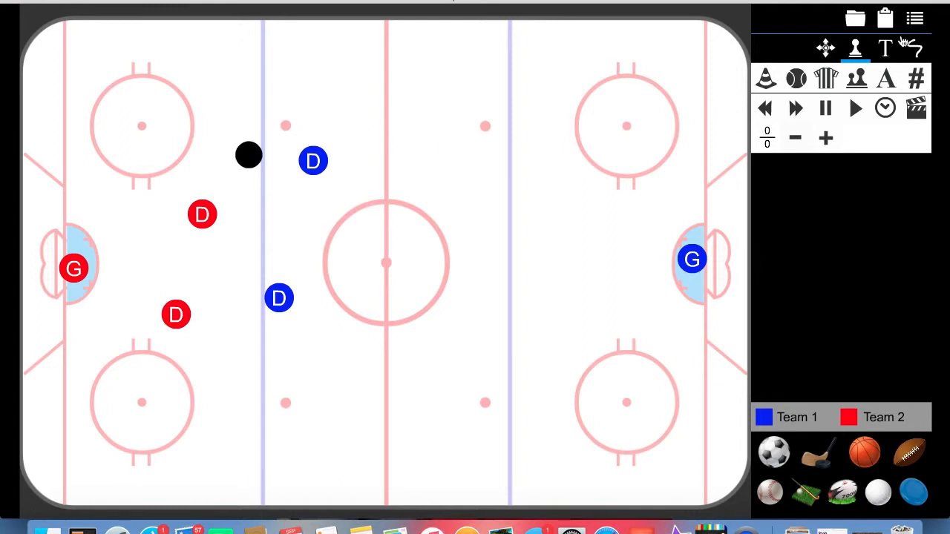
- Outline the left end zone with a rectangle and undo the drawing
{"action": "left_click", "coordinate": [914, 48]}
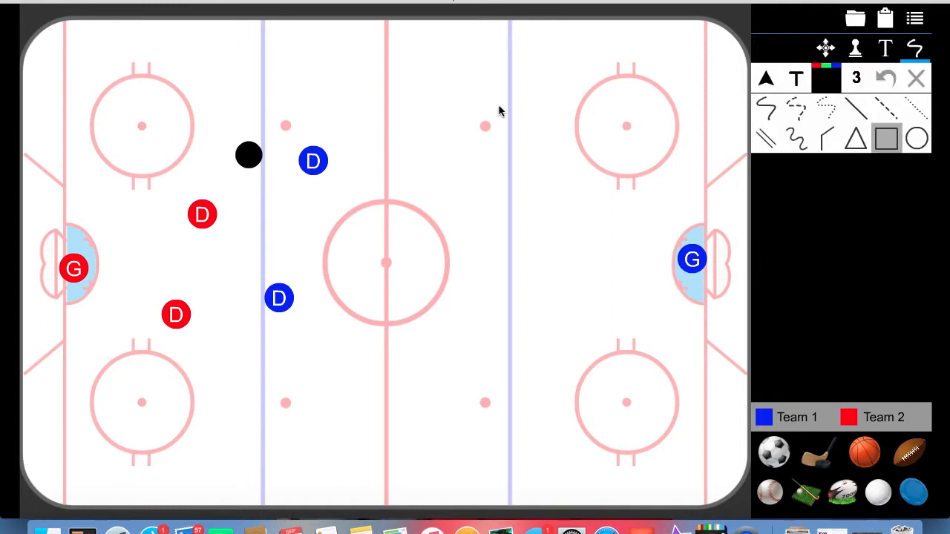
{"action": "left_click_drag", "start_coordinate": [263, 23], "coordinate": [19, 510]}
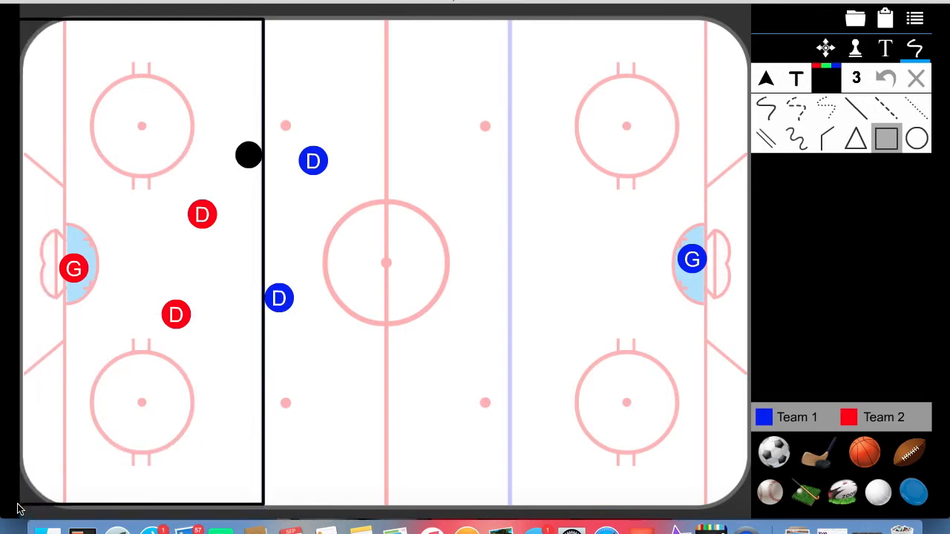
{"action": "left_click", "coordinate": [889, 79]}
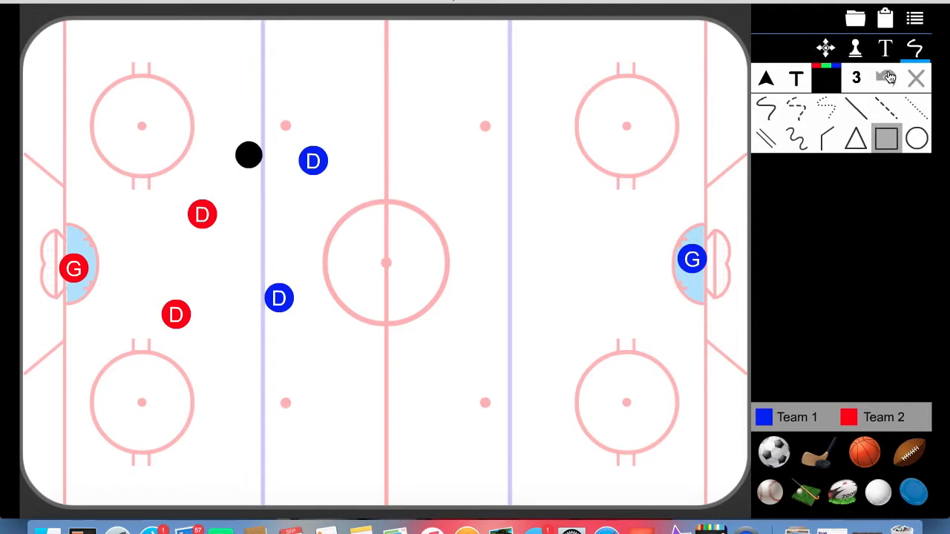
{"action": "mouse_move", "coordinate": [258, 162]}
{"action": "left_mouse_down"}
{"action": "mouse_move", "coordinate": [294, 158]}
{"action": "mouse_move", "coordinate": [272, 158]}
{"action": "left_mouse_up"}
- Demonstrate offside by moving the lower blue defender into the left zone before the puck, then return the puck to the blue line
{"action": "left_click", "coordinate": [855, 48]}
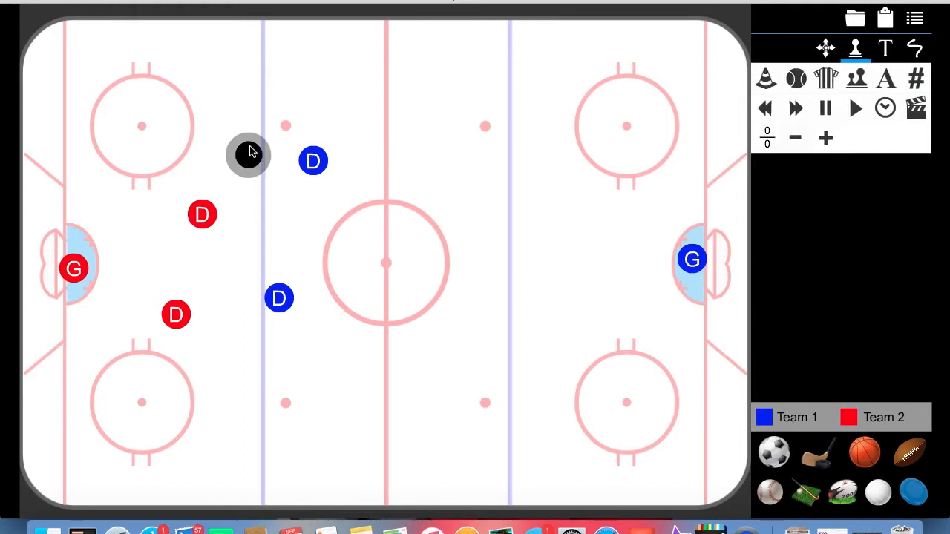
{"action": "left_click_drag", "start_coordinate": [249, 154], "coordinate": [276, 159]}
{"action": "left_click_drag", "start_coordinate": [270, 305], "coordinate": [219, 295]}
{"action": "left_click_drag", "start_coordinate": [281, 166], "coordinate": [254, 169]}
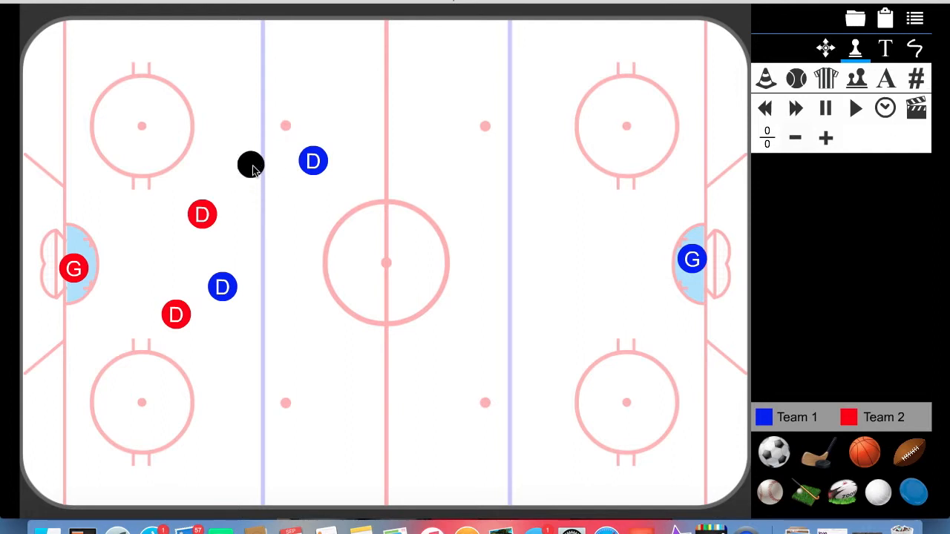
{"action": "left_click_drag", "start_coordinate": [253, 169], "coordinate": [278, 158]}
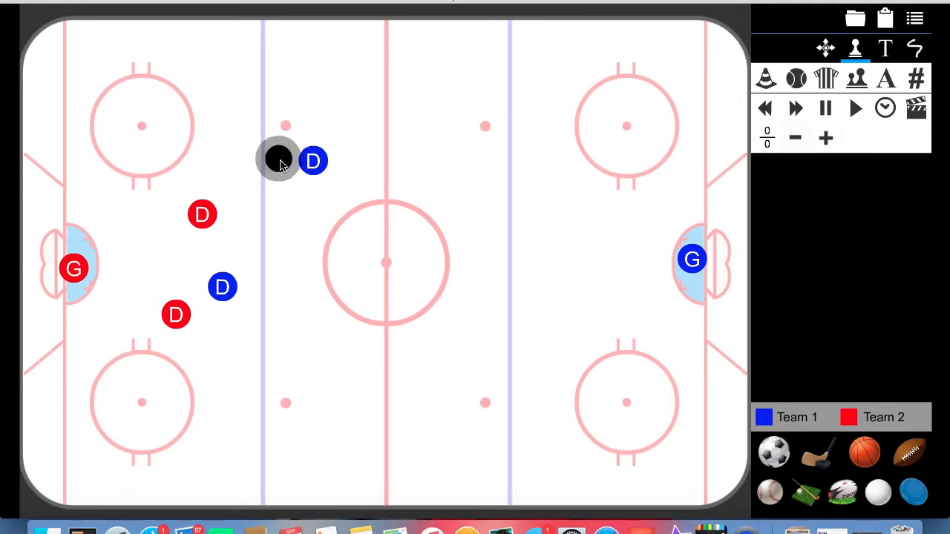
- Drop both red defenders back in front of their crease and send the puck into the upper left faceoff circle
{"action": "left_click_drag", "start_coordinate": [224, 301], "coordinate": [125, 304]}
{"action": "left_click_drag", "start_coordinate": [203, 216], "coordinate": [122, 237]}
{"action": "left_click_drag", "start_coordinate": [274, 164], "coordinate": [176, 142]}
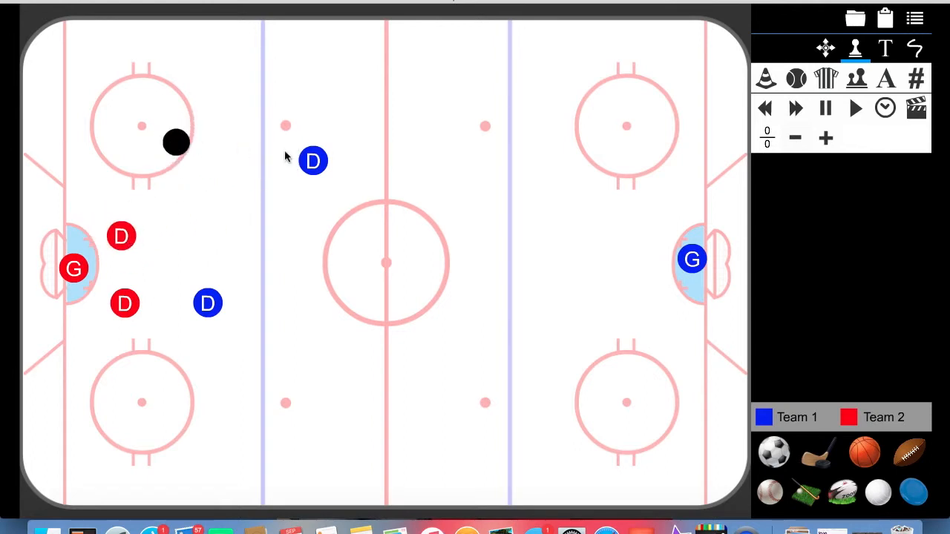
- Bring the puck and the lower blue defender back out to the left blue line
{"action": "mouse_move", "coordinate": [313, 162]}
{"action": "left_mouse_down"}
{"action": "mouse_move", "coordinate": [203, 131]}
{"action": "mouse_move", "coordinate": [321, 158]}
{"action": "left_mouse_up"}
{"action": "left_click_drag", "start_coordinate": [176, 142], "coordinate": [279, 158]}
{"action": "left_click_drag", "start_coordinate": [211, 302], "coordinate": [280, 303]}
- Carry the puck into the left end zone and bring both blue defenders in behind it
{"action": "left_click_drag", "start_coordinate": [275, 164], "coordinate": [172, 185]}
{"action": "left_click_drag", "start_coordinate": [325, 159], "coordinate": [178, 167]}
{"action": "left_click_drag", "start_coordinate": [265, 297], "coordinate": [168, 270]}
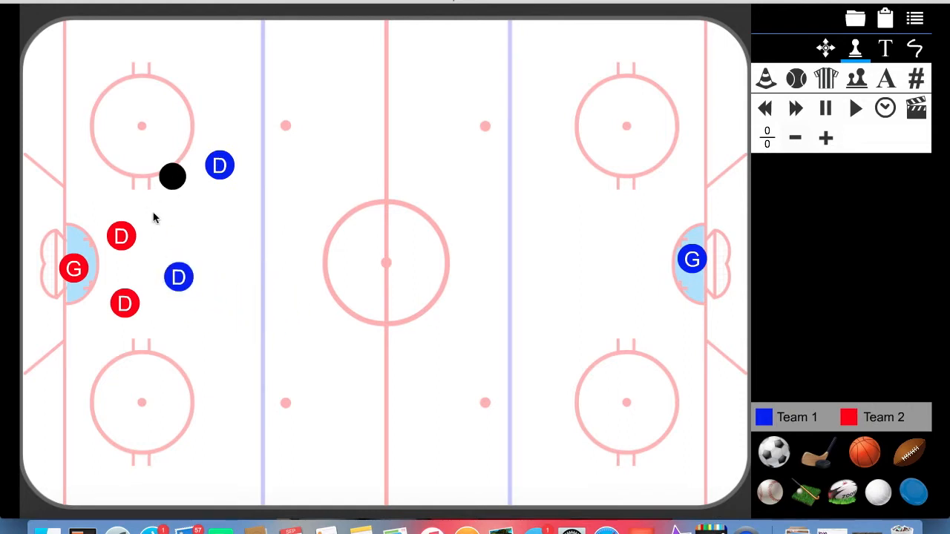
- Pull the puck and upper blue defender back into the neutral zone, then pass the puck into the left zone and back out
{"action": "left_click_drag", "start_coordinate": [170, 176], "coordinate": [316, 173]}
{"action": "left_click_drag", "start_coordinate": [222, 168], "coordinate": [337, 182]}
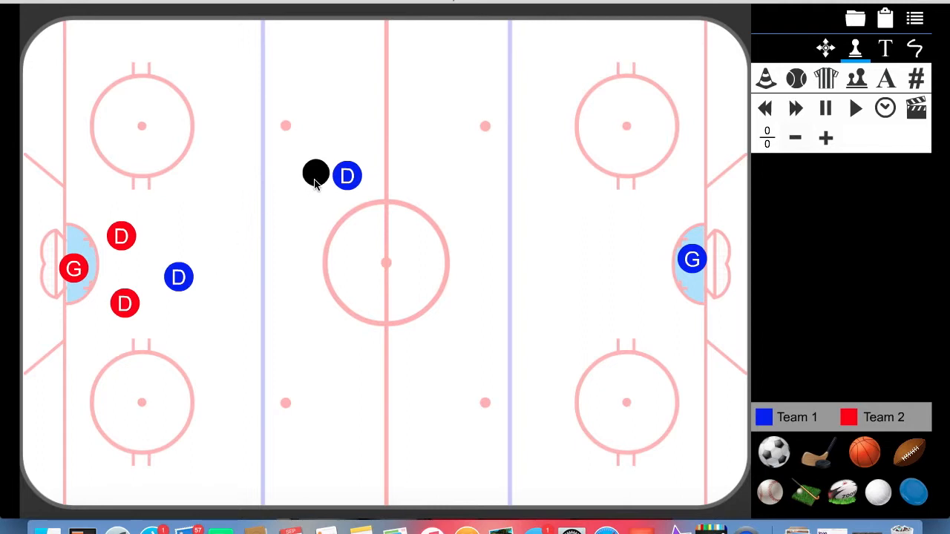
{"action": "left_click_drag", "start_coordinate": [315, 184], "coordinate": [214, 184]}
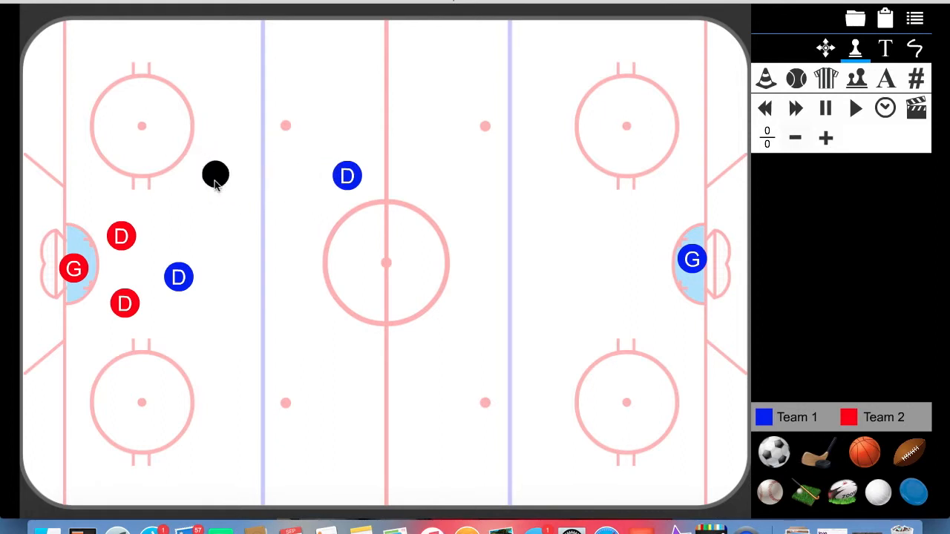
{"action": "left_click_drag", "start_coordinate": [215, 185], "coordinate": [325, 178]}
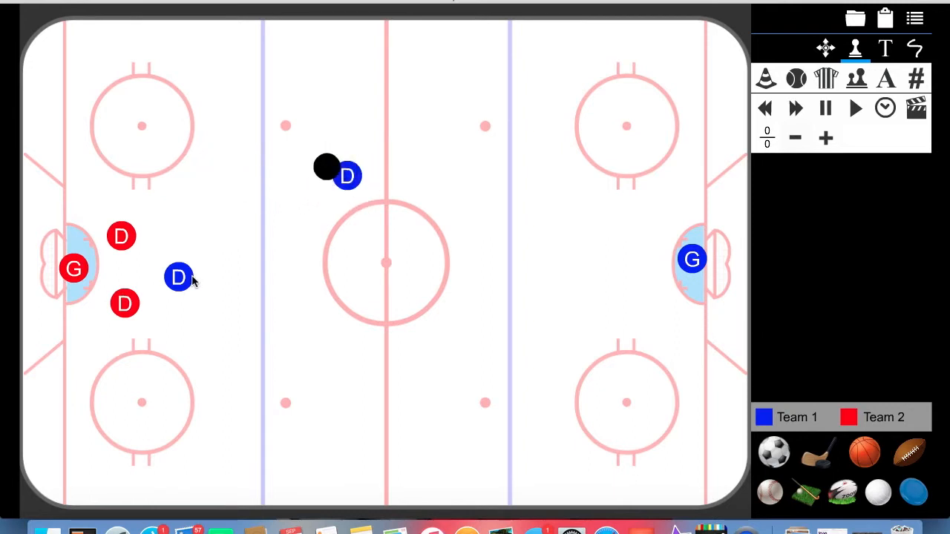
- Send the puck back past the centre line, retreat the lower blue defender outside the left blue line, and return the puck to the upper defender
{"action": "left_click_drag", "start_coordinate": [331, 172], "coordinate": [432, 127]}
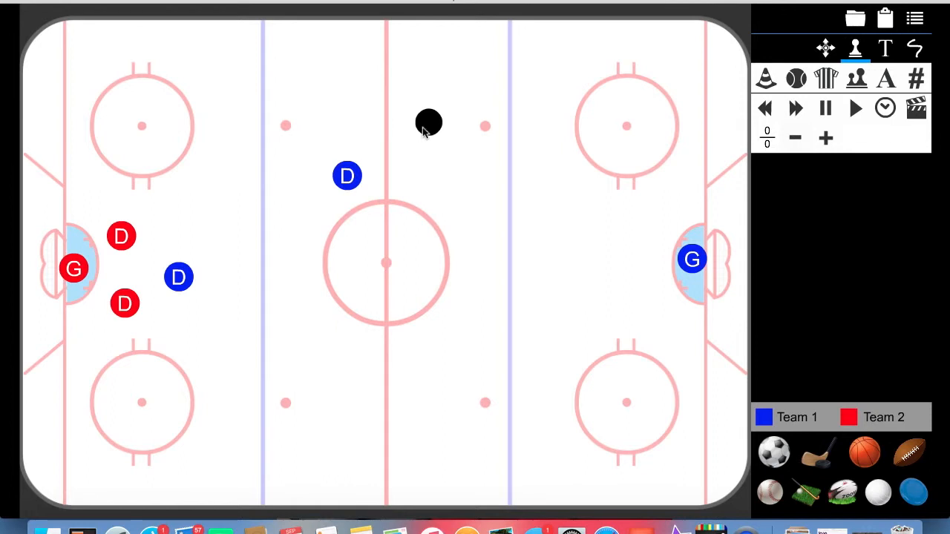
{"action": "left_click_drag", "start_coordinate": [421, 131], "coordinate": [359, 145]}
{"action": "left_click_drag", "start_coordinate": [179, 282], "coordinate": [280, 310]}
{"action": "left_click_drag", "start_coordinate": [372, 146], "coordinate": [317, 166]}
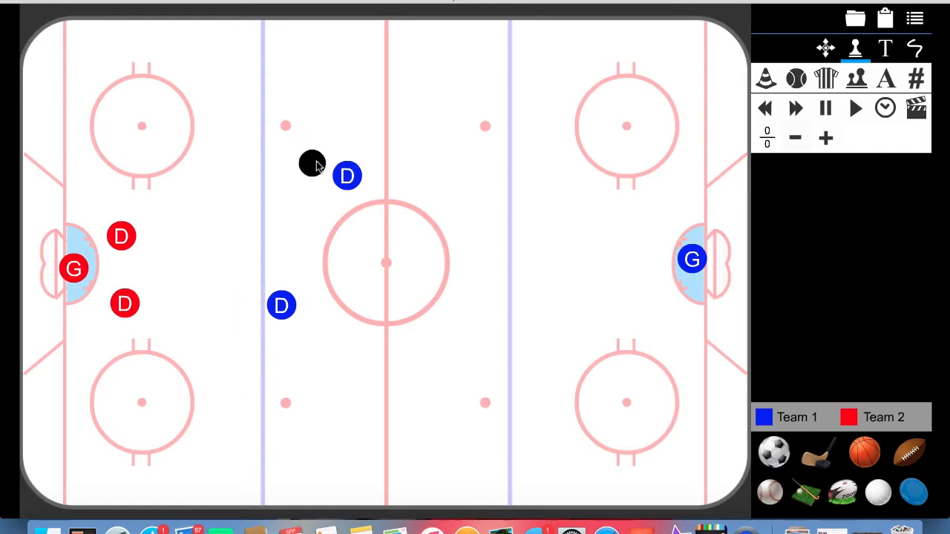
- Set the players per team to 0 and move the puck into the centre circle
{"action": "left_click", "coordinate": [916, 78]}
{"action": "left_click", "coordinate": [317, 245]}
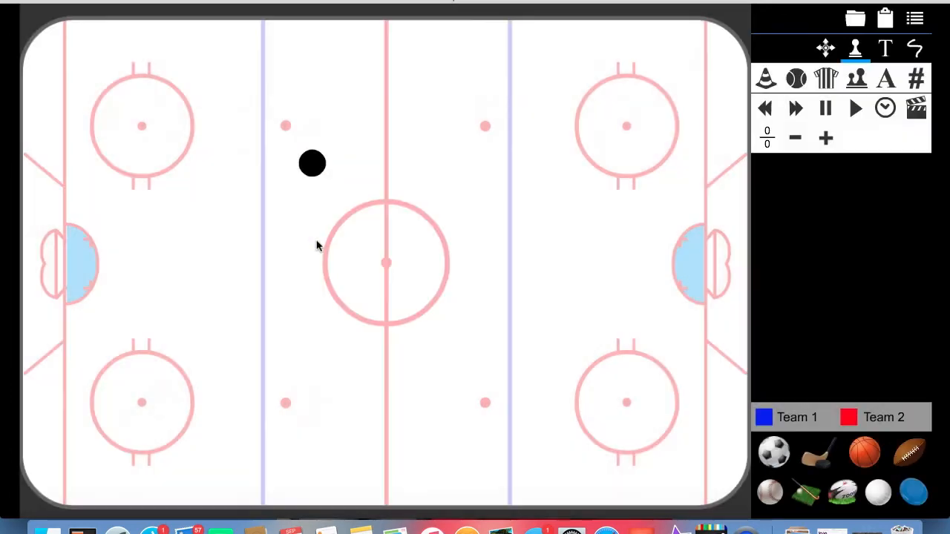
{"action": "left_click_drag", "start_coordinate": [311, 163], "coordinate": [356, 283]}
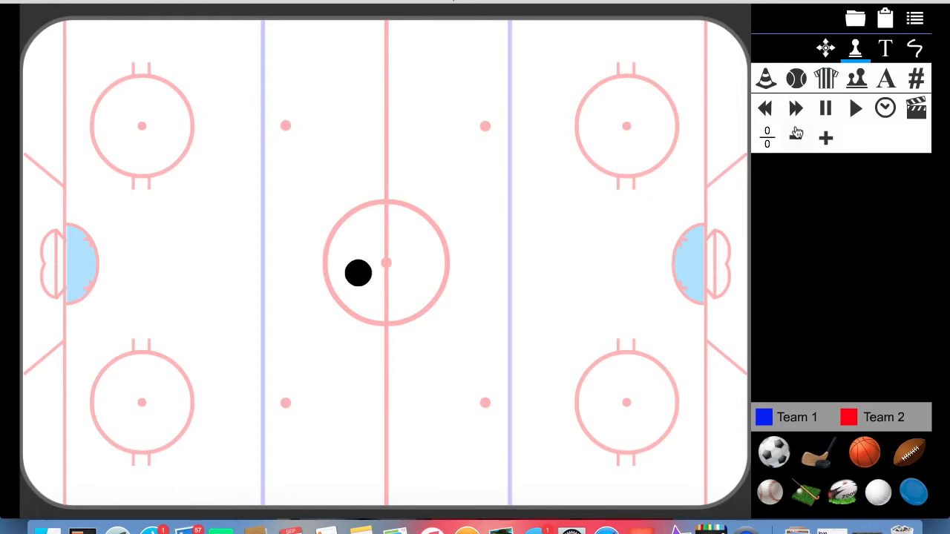
- Set the players per team to 1 and shoot the puck from beyond the centre line into the far upper left corner
{"action": "left_click", "coordinate": [916, 78]}
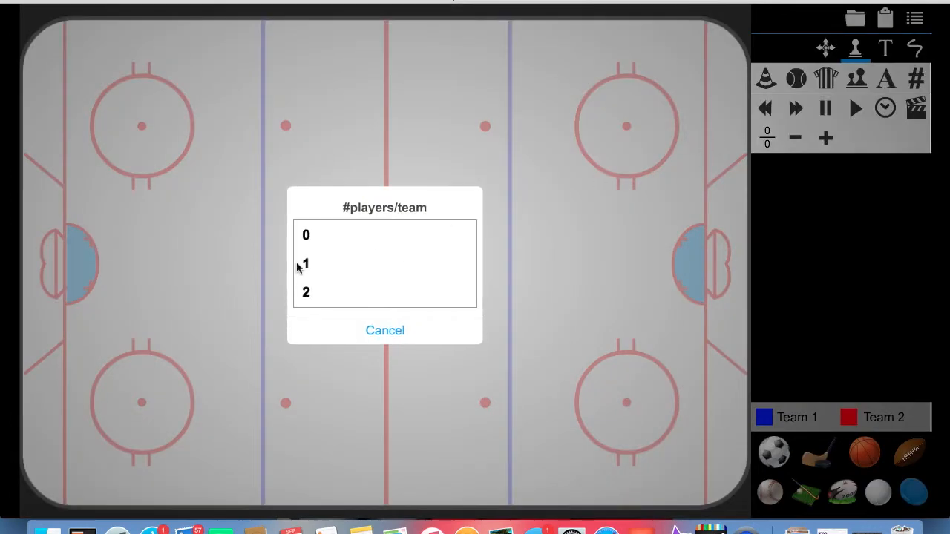
{"action": "left_click", "coordinate": [299, 266]}
{"action": "left_click_drag", "start_coordinate": [350, 276], "coordinate": [451, 46]}
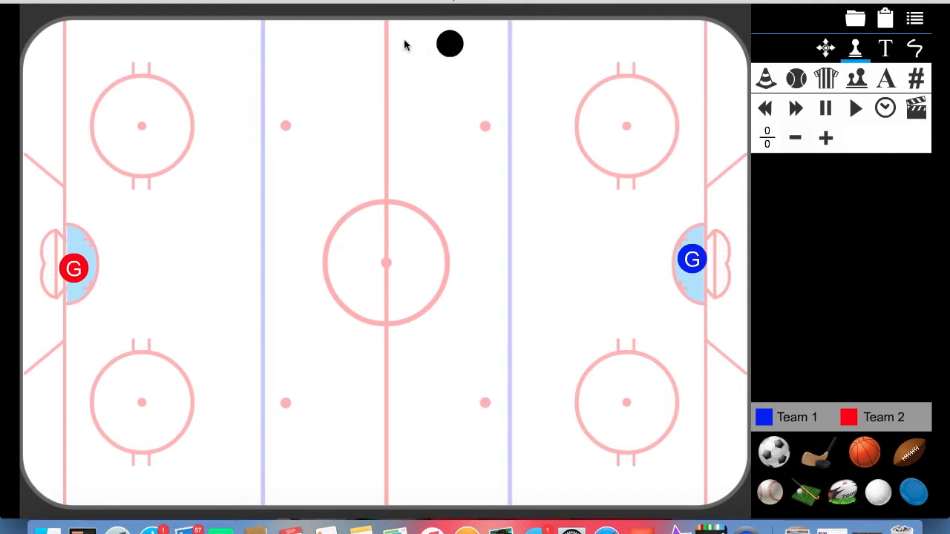
{"action": "left_click_drag", "start_coordinate": [450, 48], "coordinate": [61, 70]}
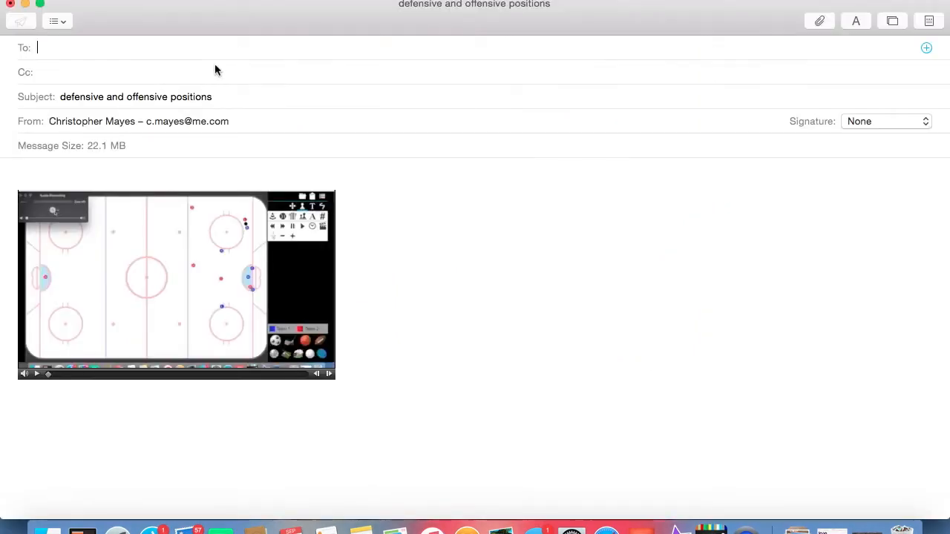
- Minimize the e-mail draft and bring the puck back along the upper boards to the centre faceoff spot
{"action": "left_click", "coordinate": [25, 4]}
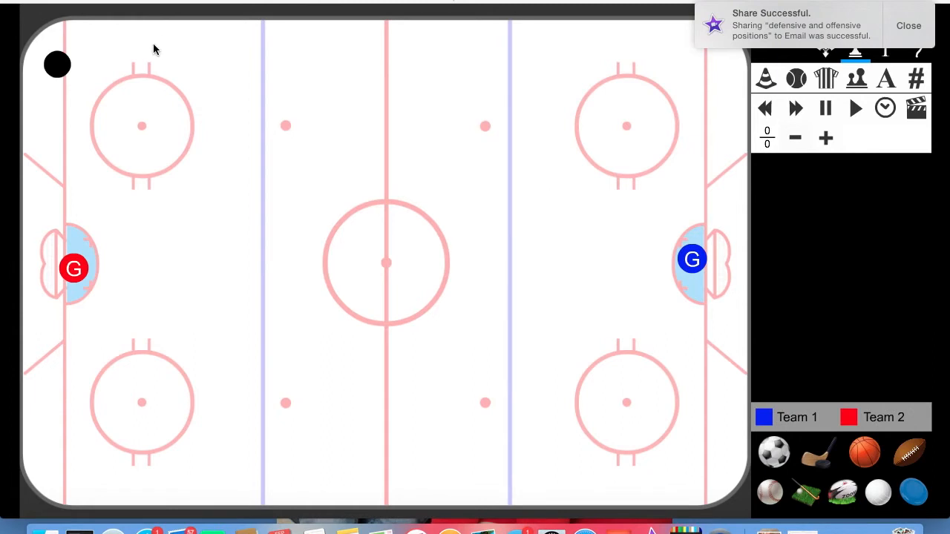
{"action": "left_click_drag", "start_coordinate": [69, 68], "coordinate": [423, 60]}
{"action": "mouse_move", "coordinate": [401, 61]}
{"action": "left_mouse_down"}
{"action": "mouse_move", "coordinate": [297, 42]}
{"action": "mouse_move", "coordinate": [69, 98]}
{"action": "mouse_move", "coordinate": [44, 215]}
{"action": "mouse_move", "coordinate": [290, 94]}
{"action": "mouse_move", "coordinate": [373, 65]}
{"action": "mouse_move", "coordinate": [395, 68]}
{"action": "mouse_move", "coordinate": [385, 70]}
{"action": "left_mouse_up"}
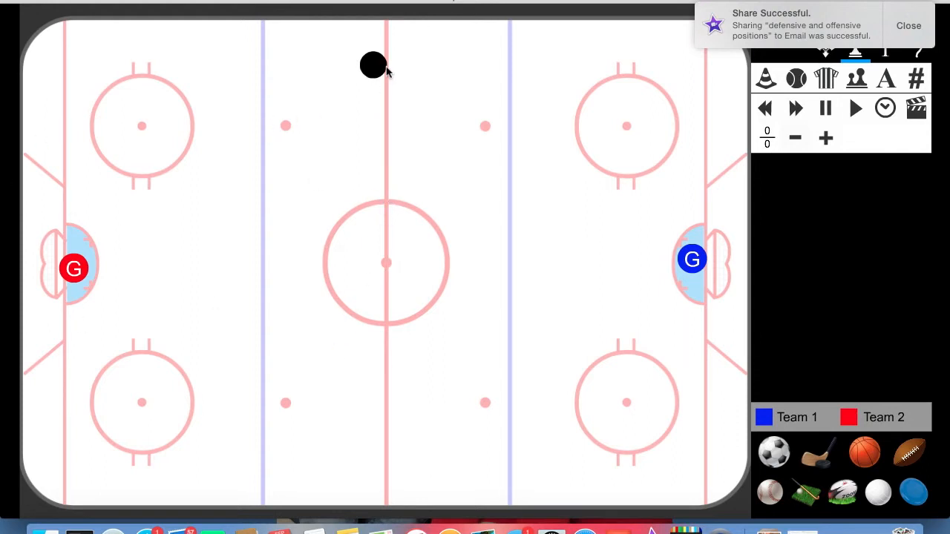
{"action": "left_click_drag", "start_coordinate": [387, 70], "coordinate": [397, 269]}
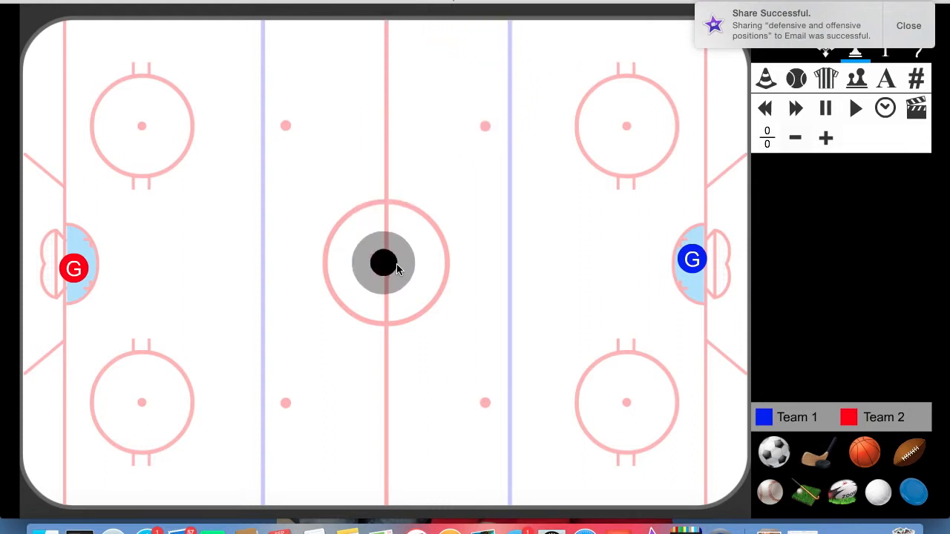
- Carry the puck over the left blue line and back just past the centre line, and dismiss the sharing notification
{"action": "left_click_drag", "start_coordinate": [397, 269], "coordinate": [397, 269]}
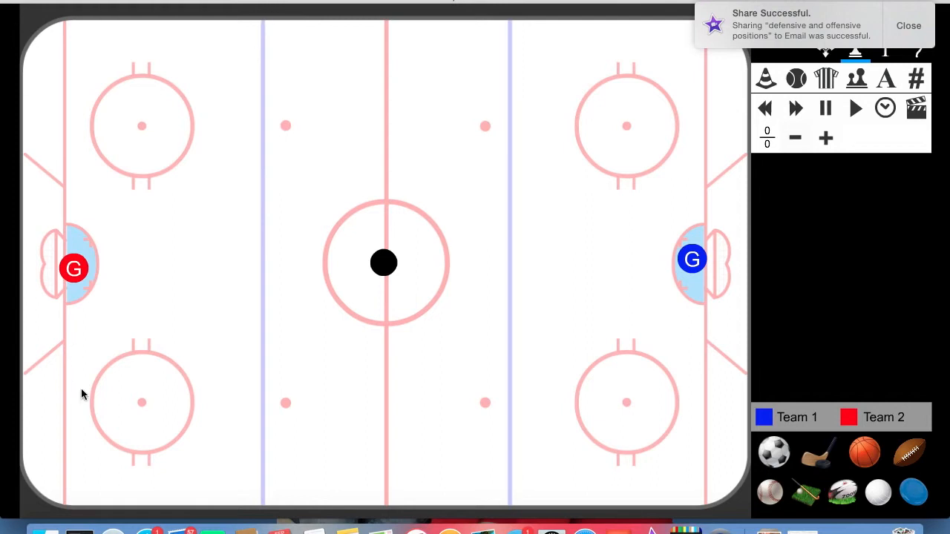
{"action": "left_click_drag", "start_coordinate": [388, 269], "coordinate": [237, 238]}
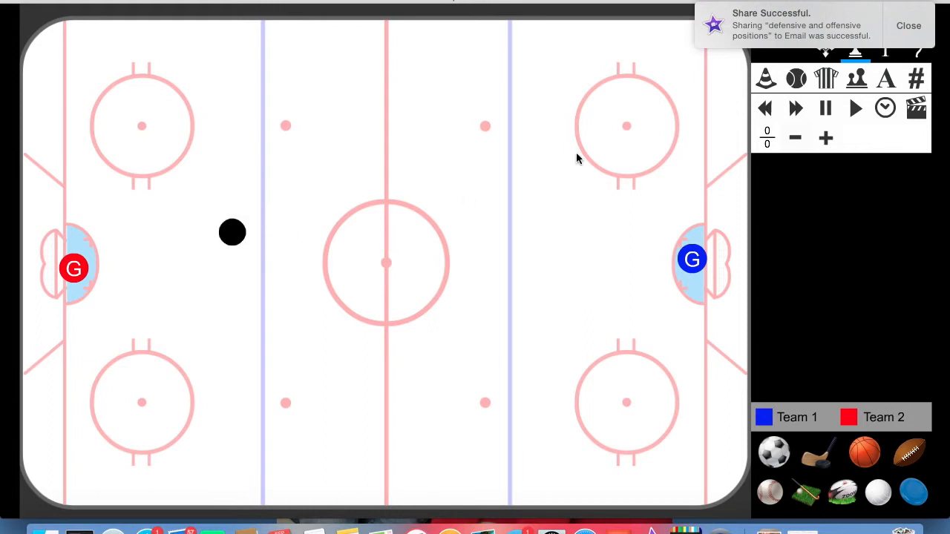
{"action": "left_click_drag", "start_coordinate": [236, 234], "coordinate": [423, 198]}
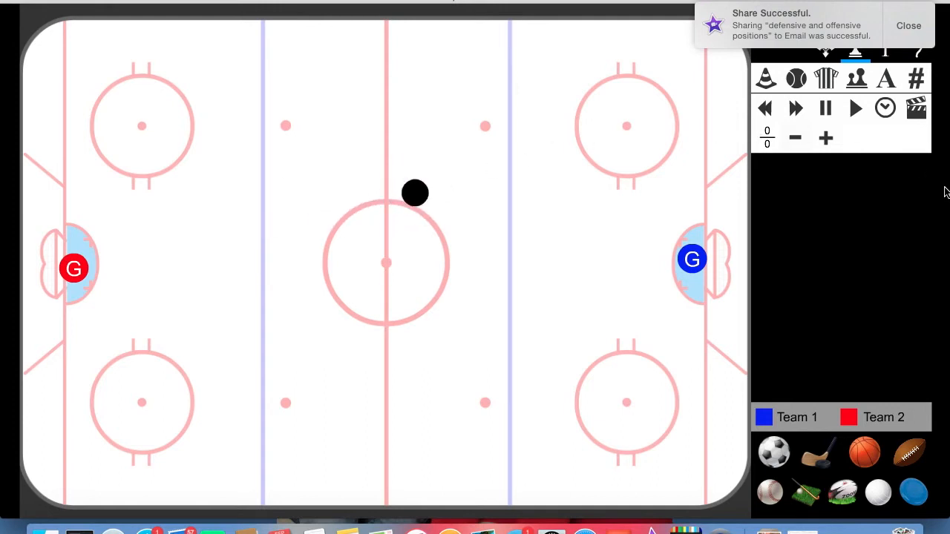
{"action": "left_click", "coordinate": [899, 29]}
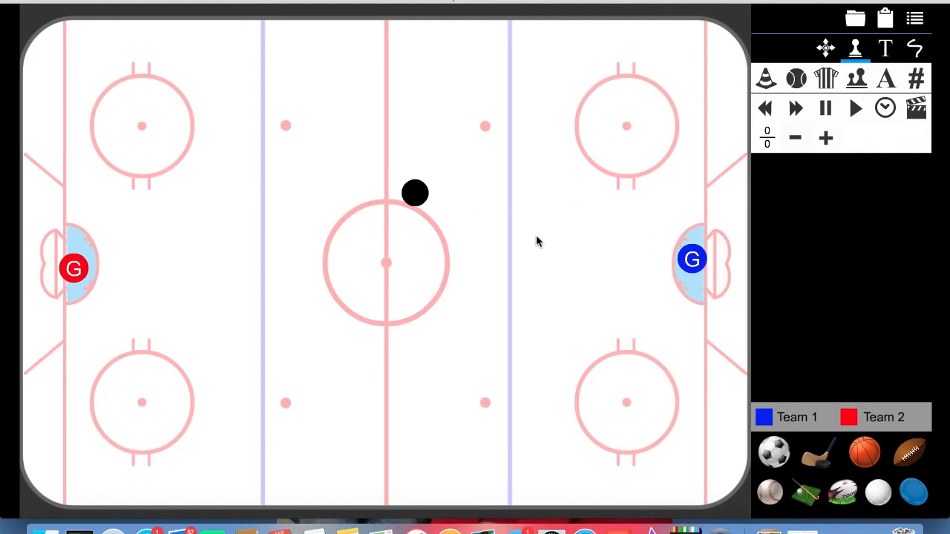
- Send the puck across the left blue line to the upper faceoff circle and on to the goal line near the upper left corner
{"action": "left_click", "coordinate": [416, 195]}
{"action": "left_click_drag", "start_coordinate": [416, 194], "coordinate": [208, 142]}
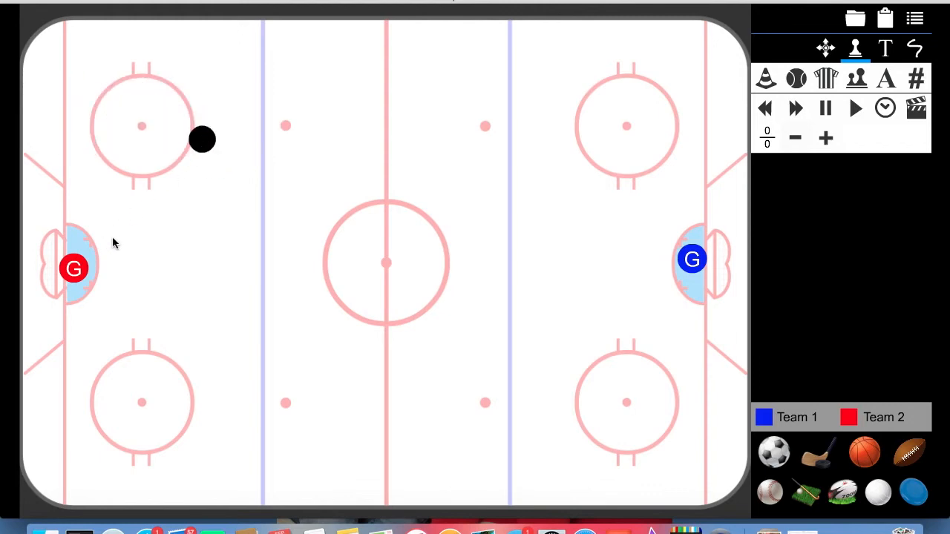
{"action": "left_click_drag", "start_coordinate": [211, 150], "coordinate": [78, 109]}
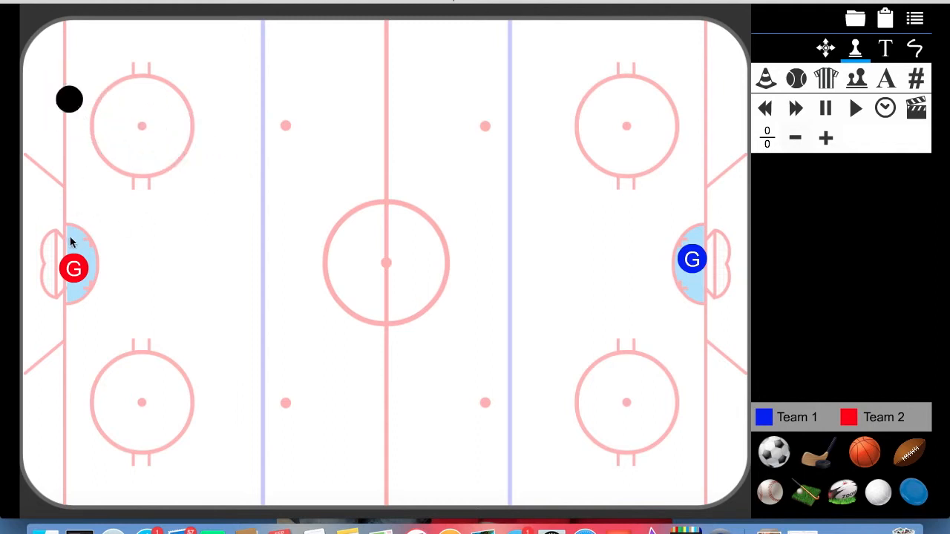
- Slide the red goalie to the upper edge of the left crease and down to its lower edge
{"action": "left_click_drag", "start_coordinate": [73, 272], "coordinate": [72, 238]}
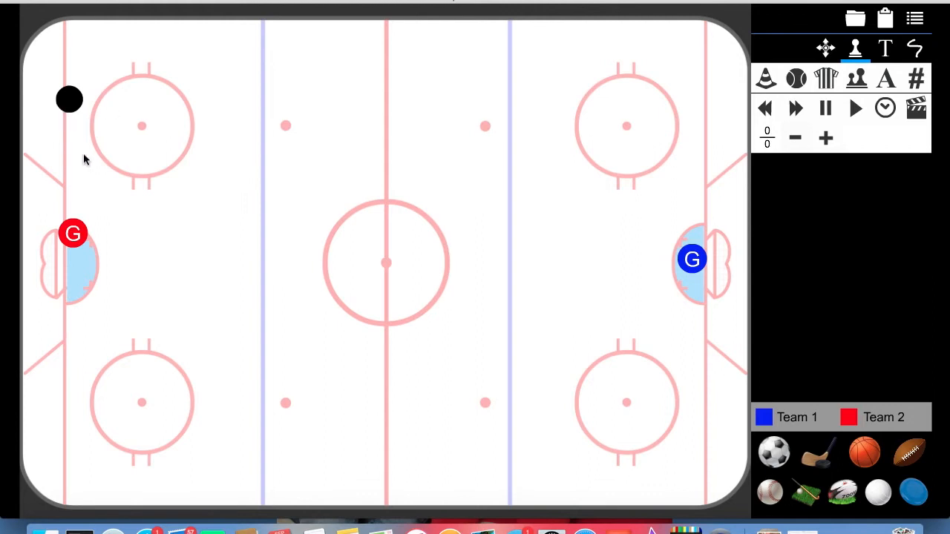
{"action": "left_click_drag", "start_coordinate": [78, 238], "coordinate": [84, 298]}
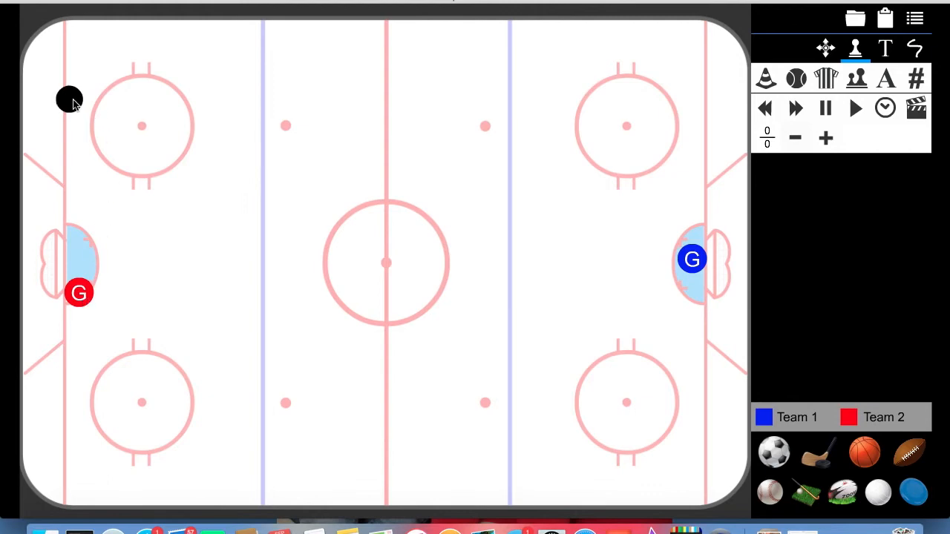
{"action": "mouse_move", "coordinate": [78, 295]}
{"action": "left_mouse_down"}
{"action": "mouse_move", "coordinate": [74, 241]}
{"action": "mouse_move", "coordinate": [74, 299]}
{"action": "left_mouse_up"}
- Move the puck to the lower left corner of the rink and the red goalie up into the upper left corner
{"action": "left_click_drag", "start_coordinate": [68, 113], "coordinate": [58, 442]}
{"action": "left_click_drag", "start_coordinate": [74, 297], "coordinate": [80, 245]}
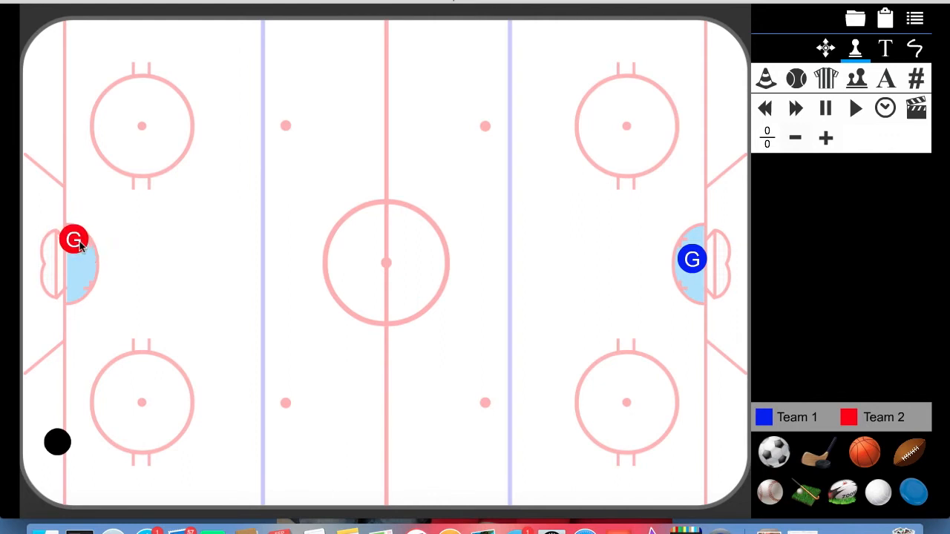
{"action": "left_click_drag", "start_coordinate": [59, 240], "coordinate": [40, 55]}
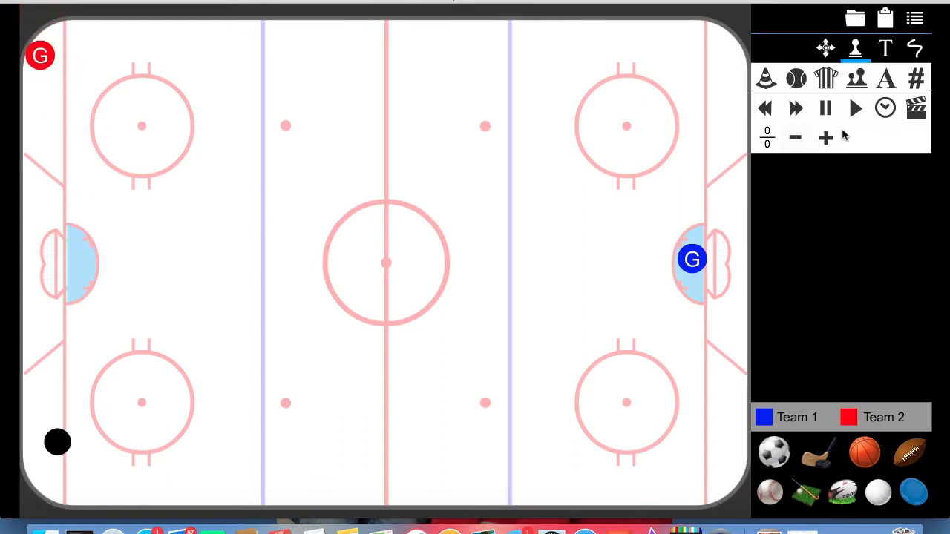
- Choose the rectangle shape for drawing on the rink
{"action": "left_click", "coordinate": [914, 48]}
{"action": "left_click", "coordinate": [896, 141]}
{"action": "left_click_drag", "start_coordinate": [66, 218], "coordinate": [172, 319]}
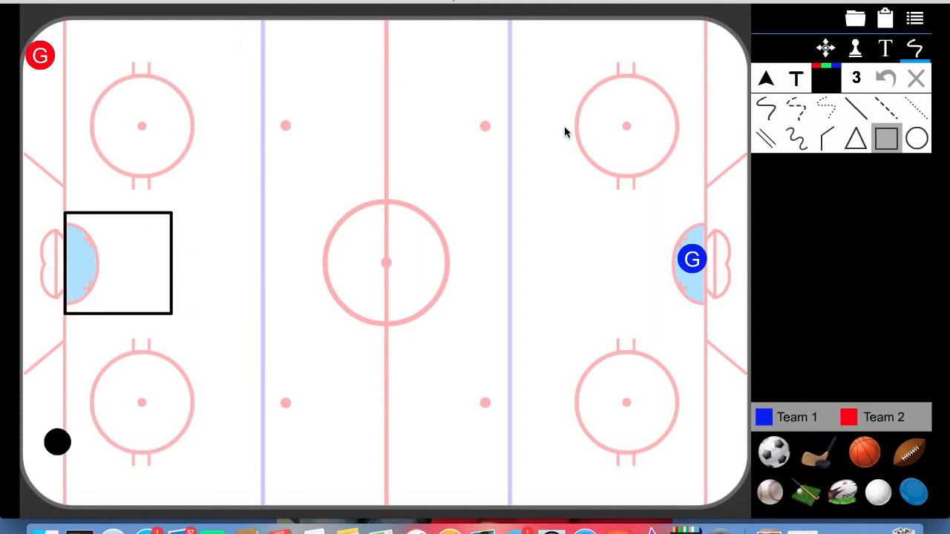
{"action": "left_click", "coordinate": [886, 78]}
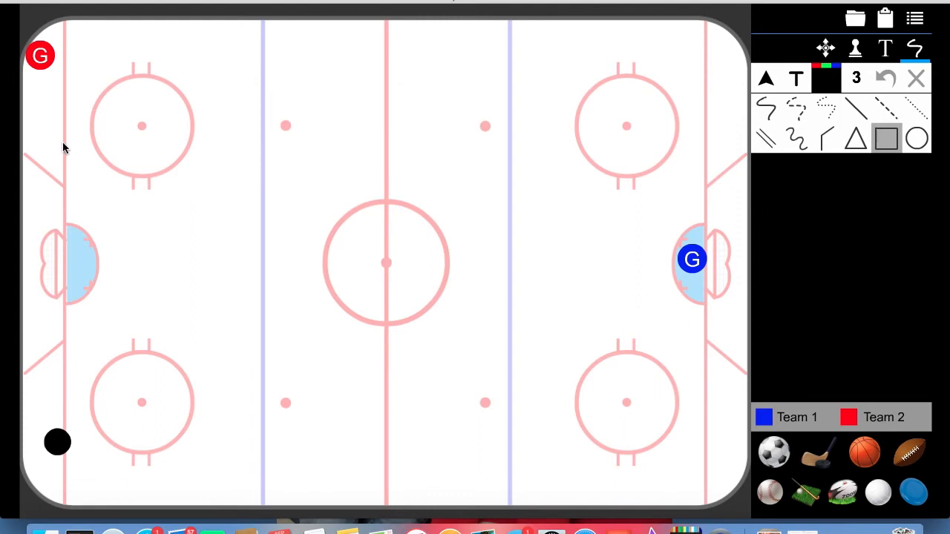
{"action": "left_click_drag", "start_coordinate": [65, 134], "coordinate": [127, 193]}
{"action": "left_click", "coordinate": [890, 79]}
- Draw a large rectangle from the goal line around the left crease, with a smaller adjoining rectangle above it and another below it
{"action": "left_click_drag", "start_coordinate": [64, 217], "coordinate": [173, 321]}
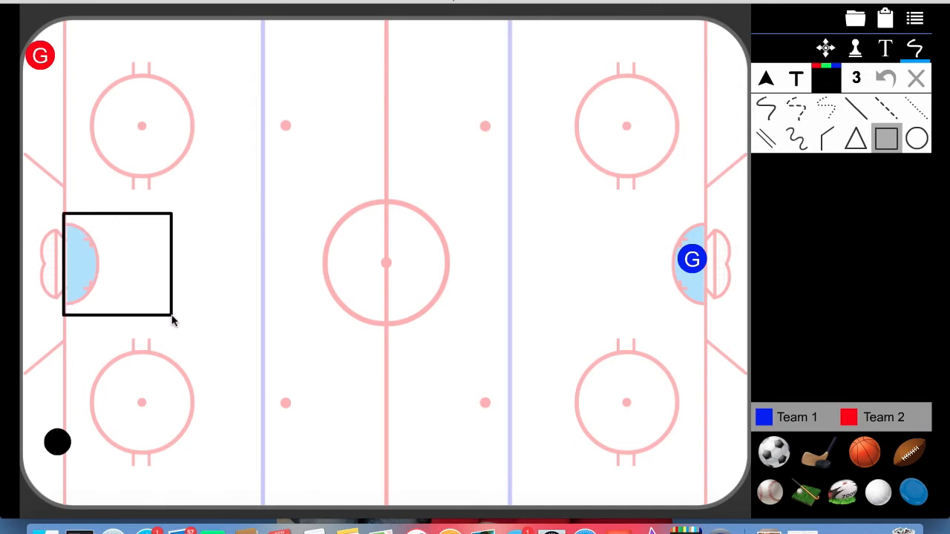
{"action": "left_click_drag", "start_coordinate": [94, 212], "coordinate": [174, 153]}
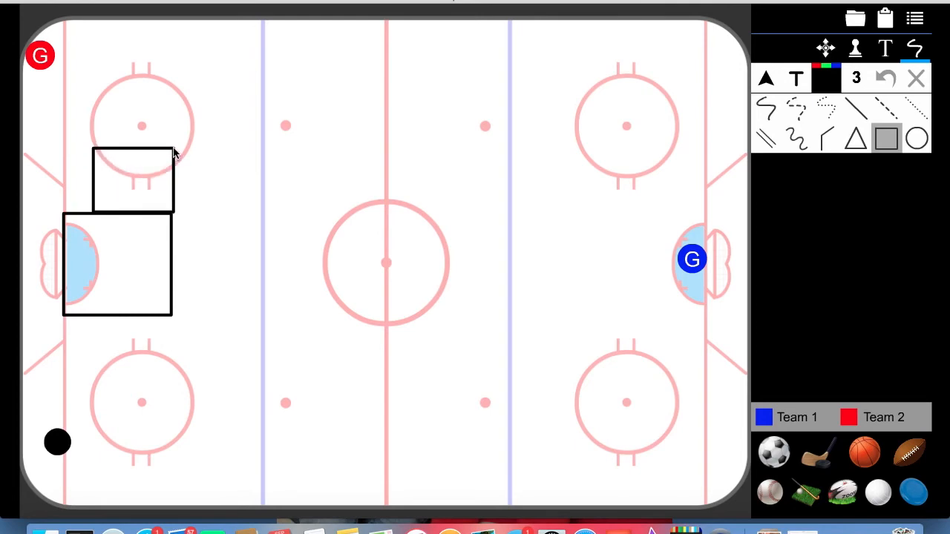
{"action": "left_click_drag", "start_coordinate": [102, 329], "coordinate": [172, 386]}
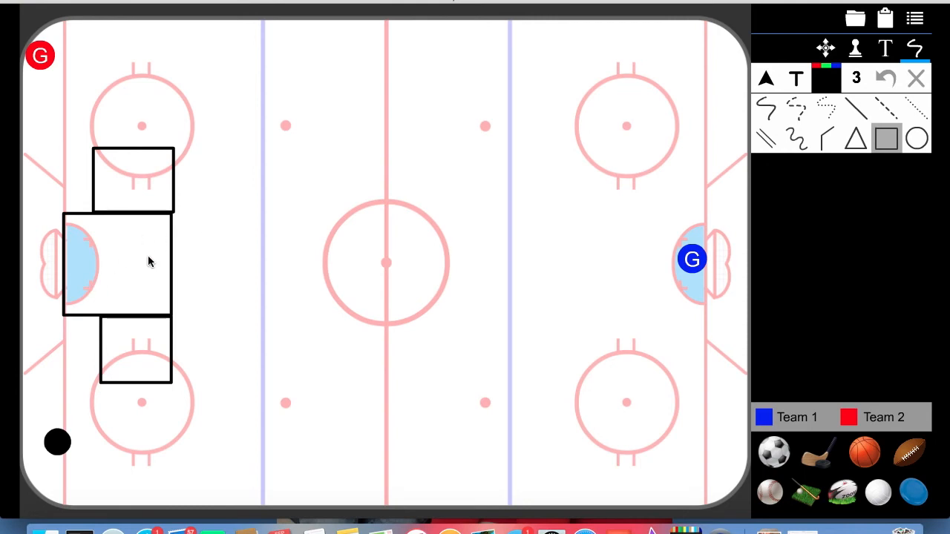
- Undo the stray drawing near the puck and move the puck from the lower left corner into the left goal crease
{"action": "left_click_drag", "start_coordinate": [63, 438], "coordinate": [75, 421]}
{"action": "left_click", "coordinate": [886, 79]}
{"action": "mouse_move", "coordinate": [56, 444]}
{"action": "left_mouse_down"}
{"action": "mouse_move", "coordinate": [127, 268]}
{"action": "mouse_move", "coordinate": [56, 441]}
{"action": "left_mouse_up"}
{"action": "left_click", "coordinate": [855, 49]}
{"action": "left_click_drag", "start_coordinate": [57, 441], "coordinate": [94, 268]}
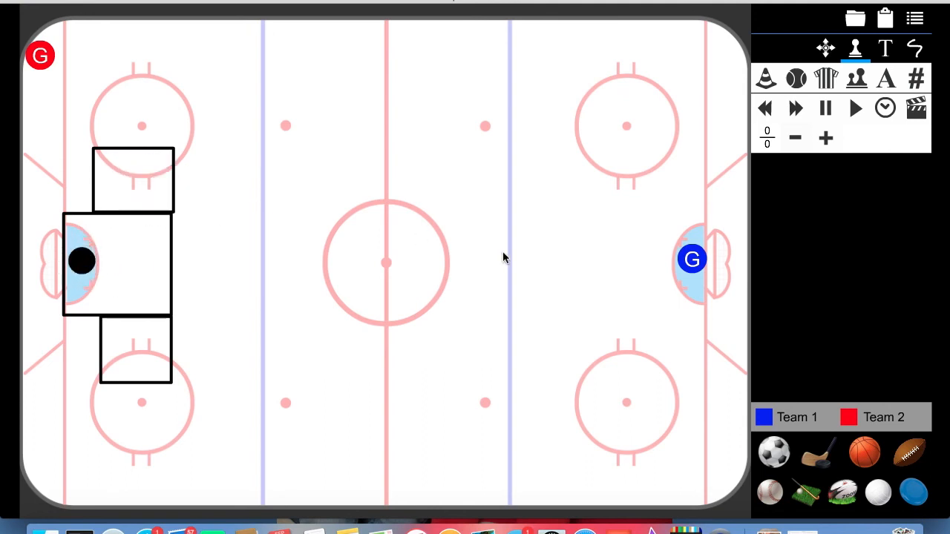
- Remove the three rectangles drawn around the left crease
{"action": "left_click", "coordinate": [915, 48]}
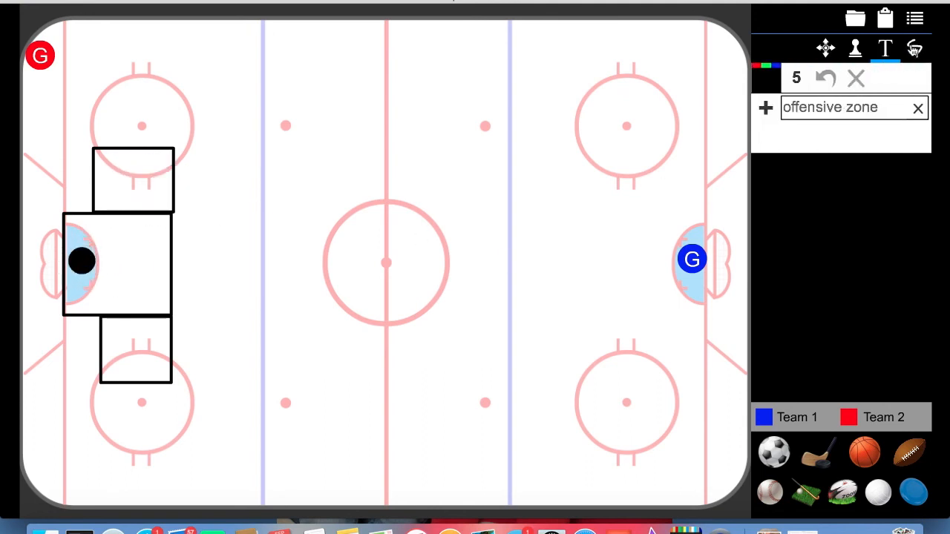
{"action": "left_click", "coordinate": [885, 83]}
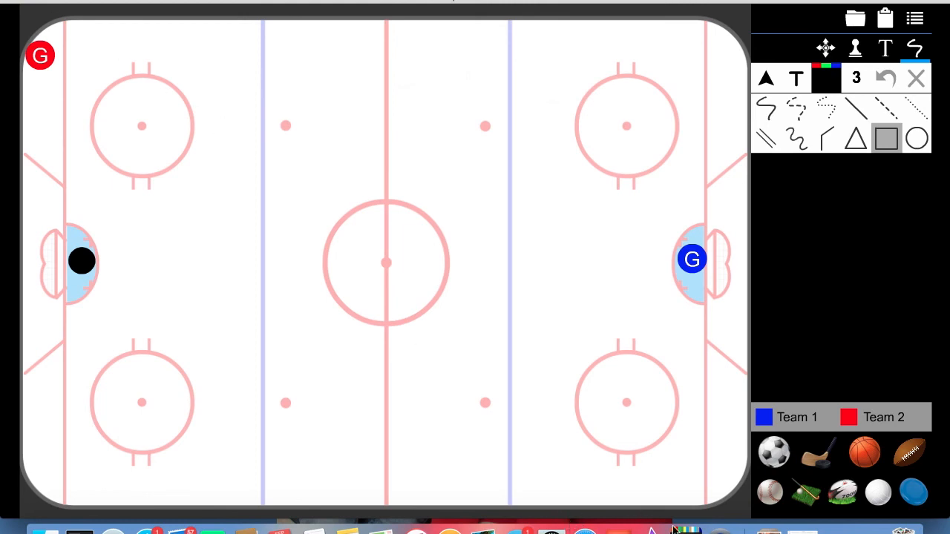
- Bring up the Audio Recording window and stop the recording
{"action": "left_click", "coordinate": [720, 529]}
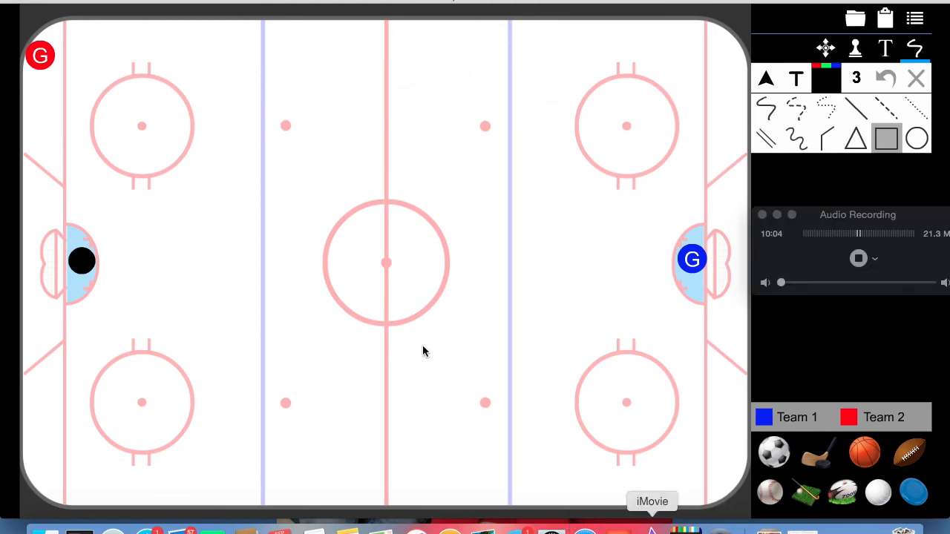
{"action": "left_click", "coordinate": [859, 258]}
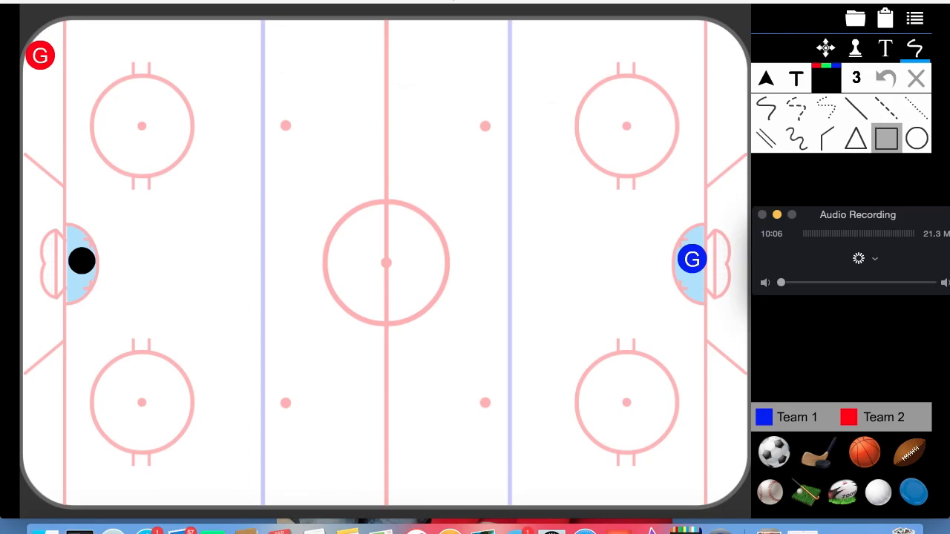